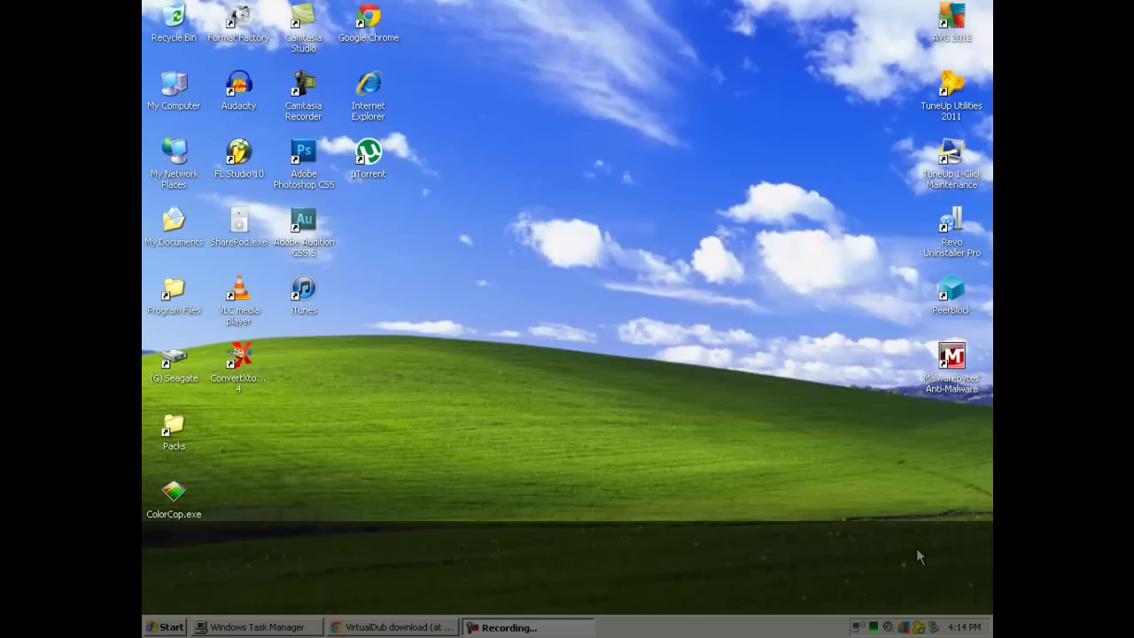
Start downloading the 32-bit VirtualDub 1.9.11 zip, filing it under the General category
{"action": "left_click", "coordinate": [411, 626]}
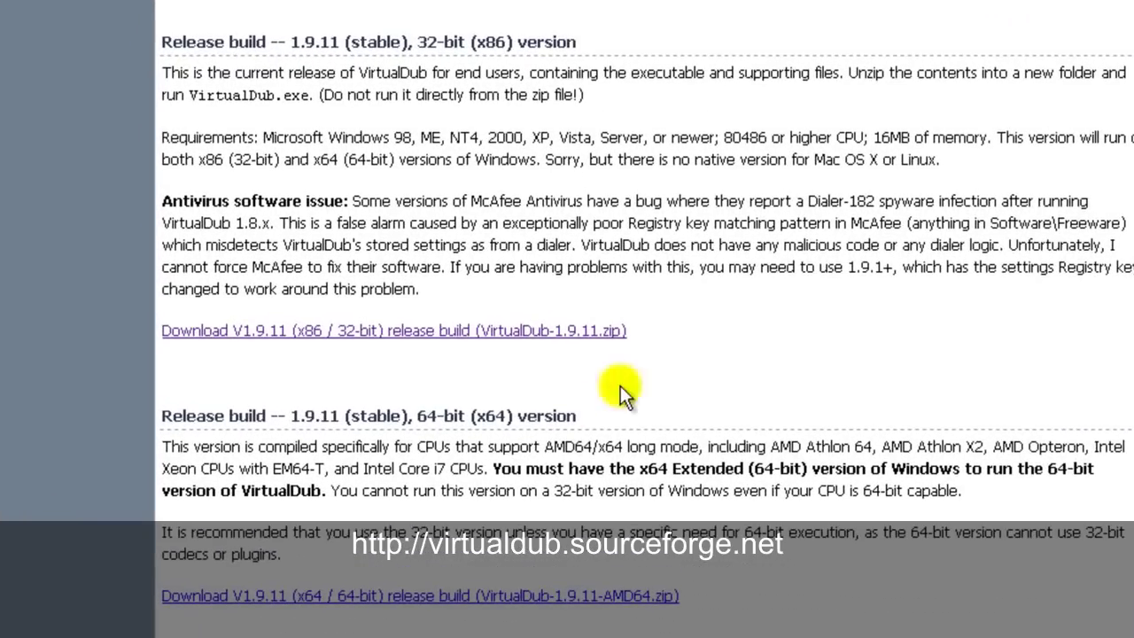
{"action": "scroll", "coordinate": [746, 346], "scroll_direction": "down", "scroll_amount": 3}
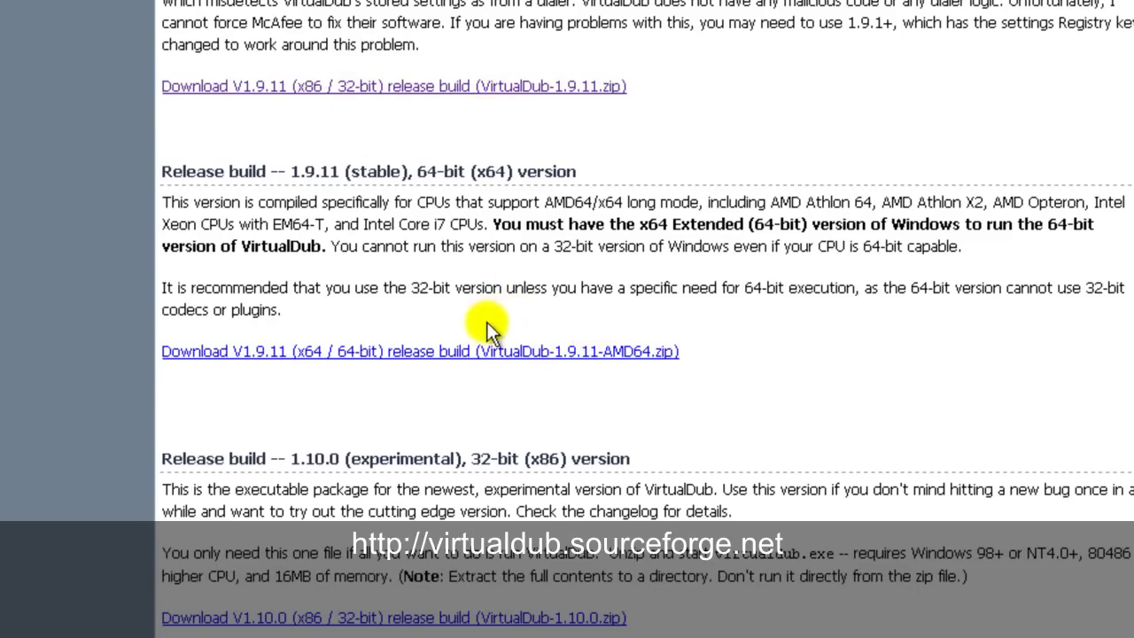
{"action": "scroll", "coordinate": [381, 208], "scroll_direction": "up", "scroll_amount": 1}
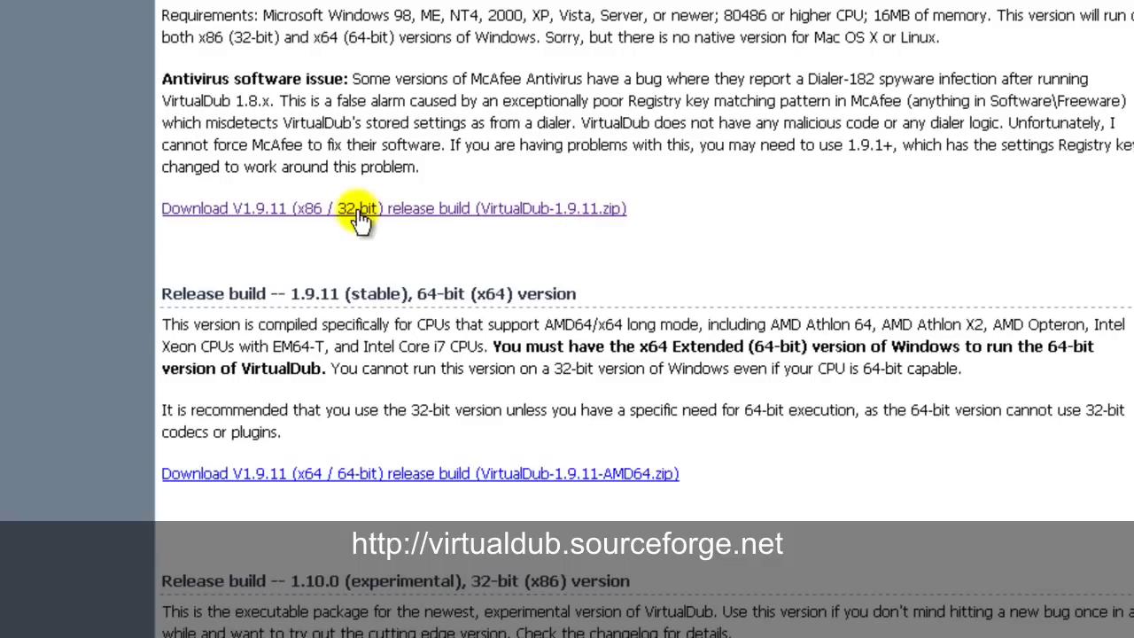
{"action": "left_click", "coordinate": [391, 220]}
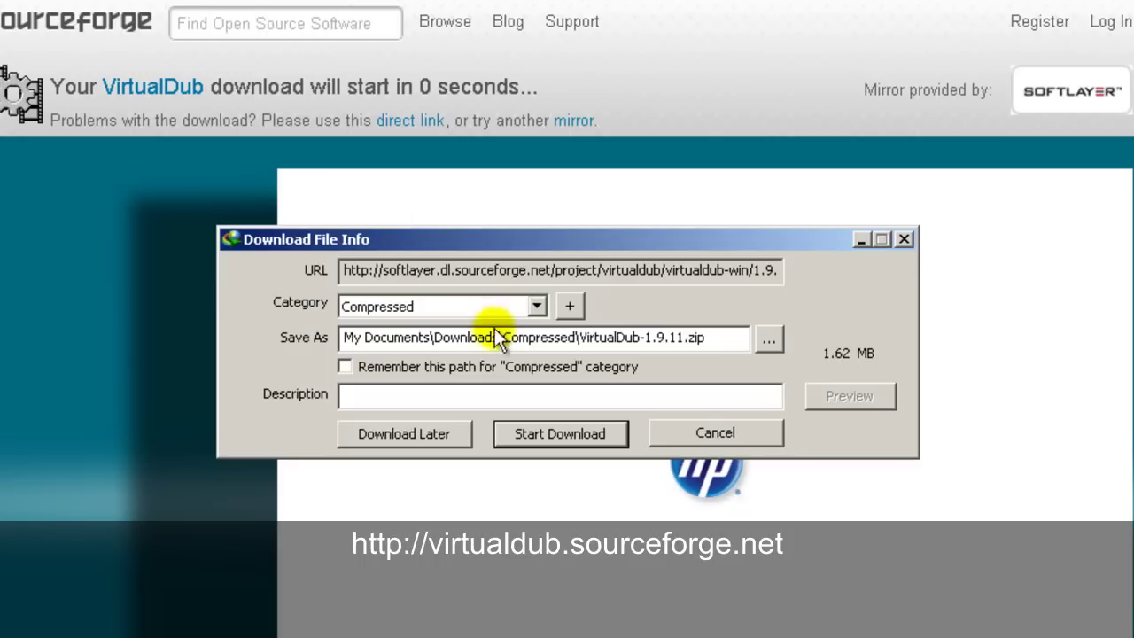
{"action": "left_click", "coordinate": [536, 305]}
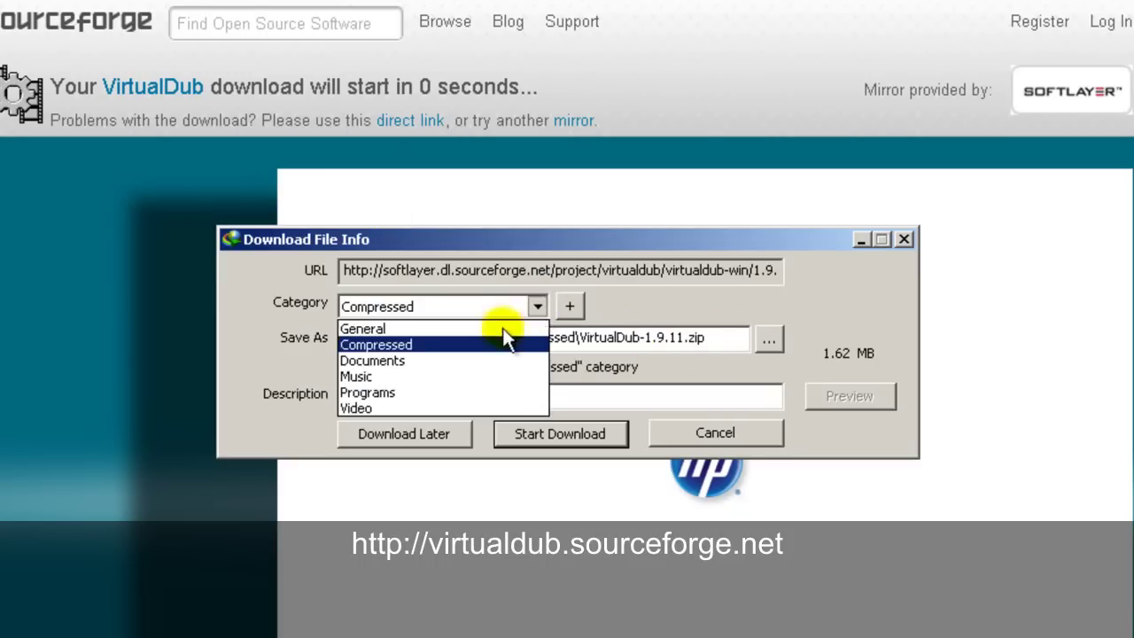
{"action": "left_click", "coordinate": [501, 327]}
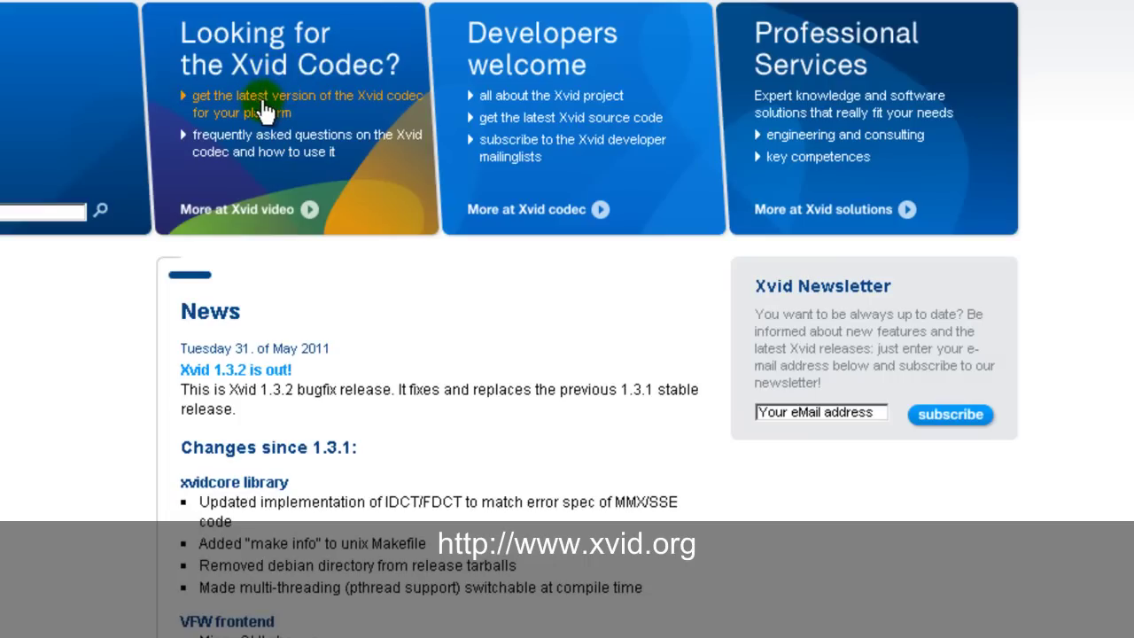
Go from the Xvid homepage to the latest Xvid codec download
{"action": "left_click", "coordinate": [265, 107]}
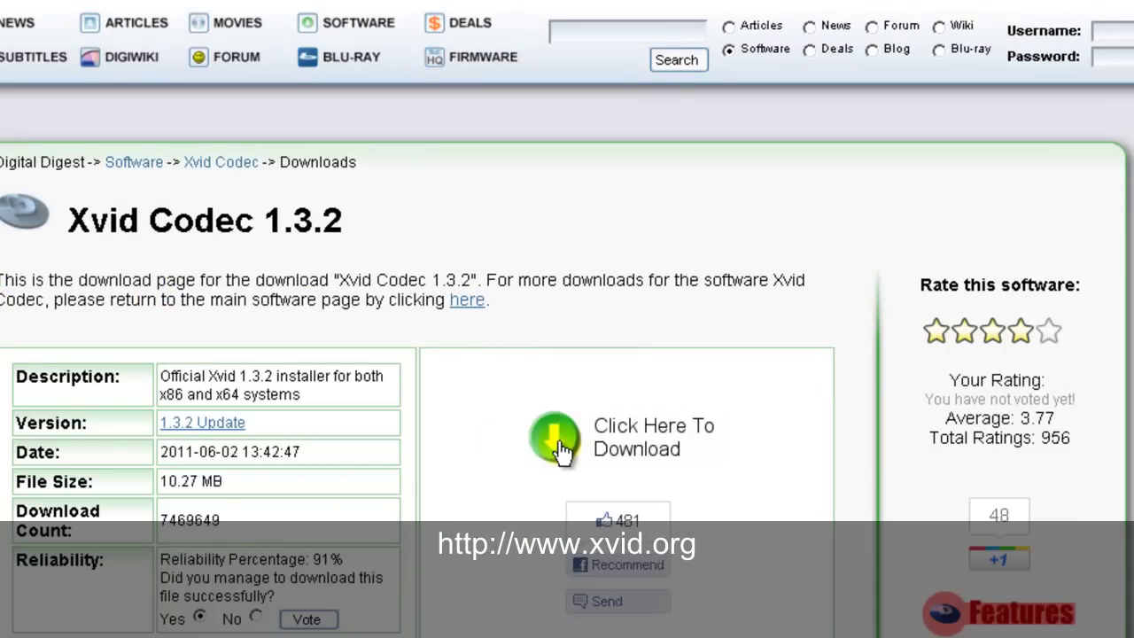
{"action": "left_click", "coordinate": [558, 448]}
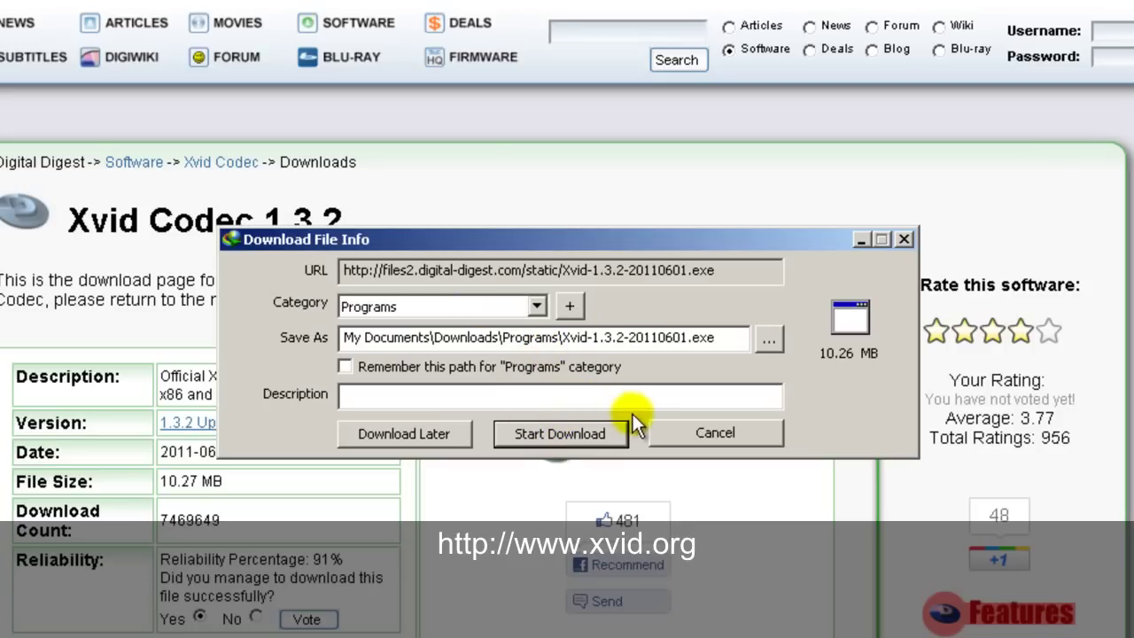
{"action": "left_click", "coordinate": [699, 436]}
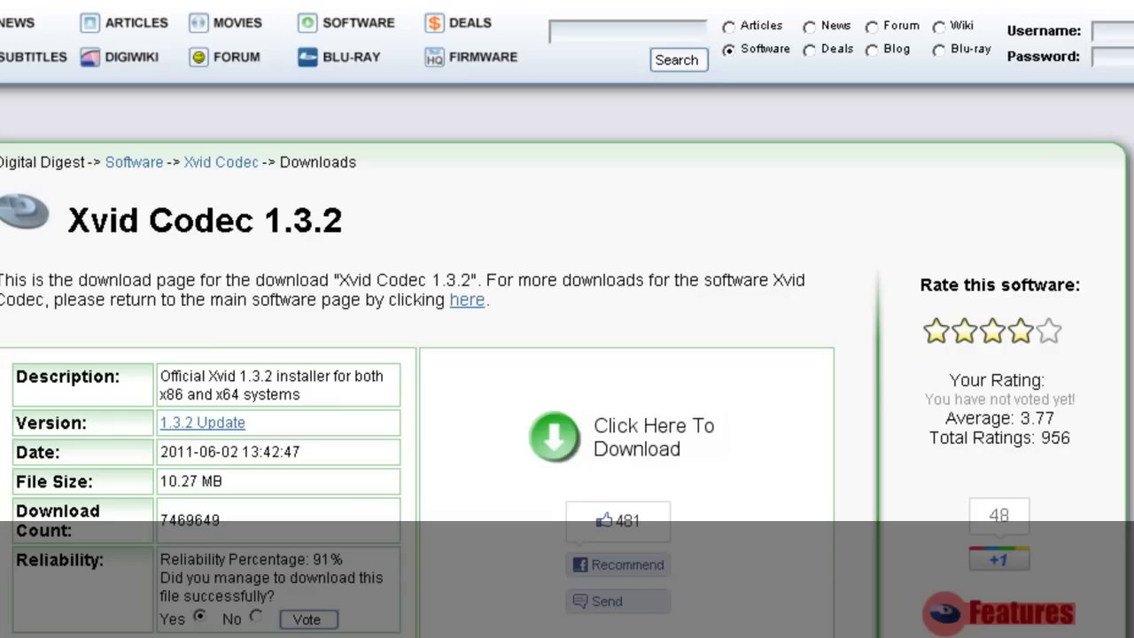
Open My Documents > Downloads to show VirtualDub-1.9.11.zip and the Xvid installer
{"action": "key", "text": "super"}
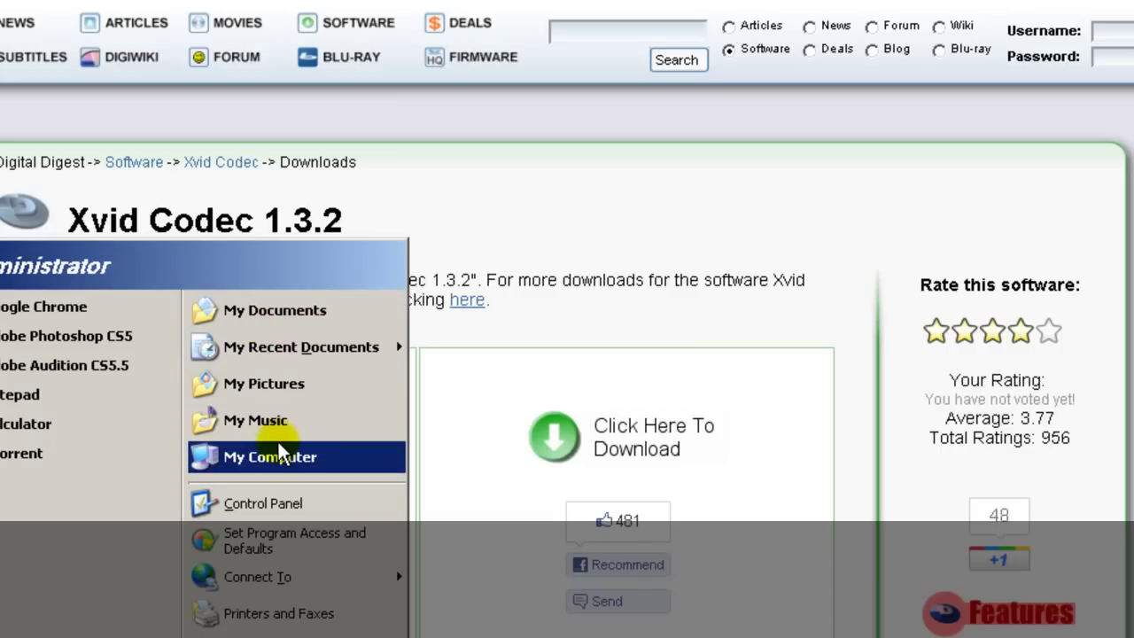
{"action": "left_click", "coordinate": [301, 310]}
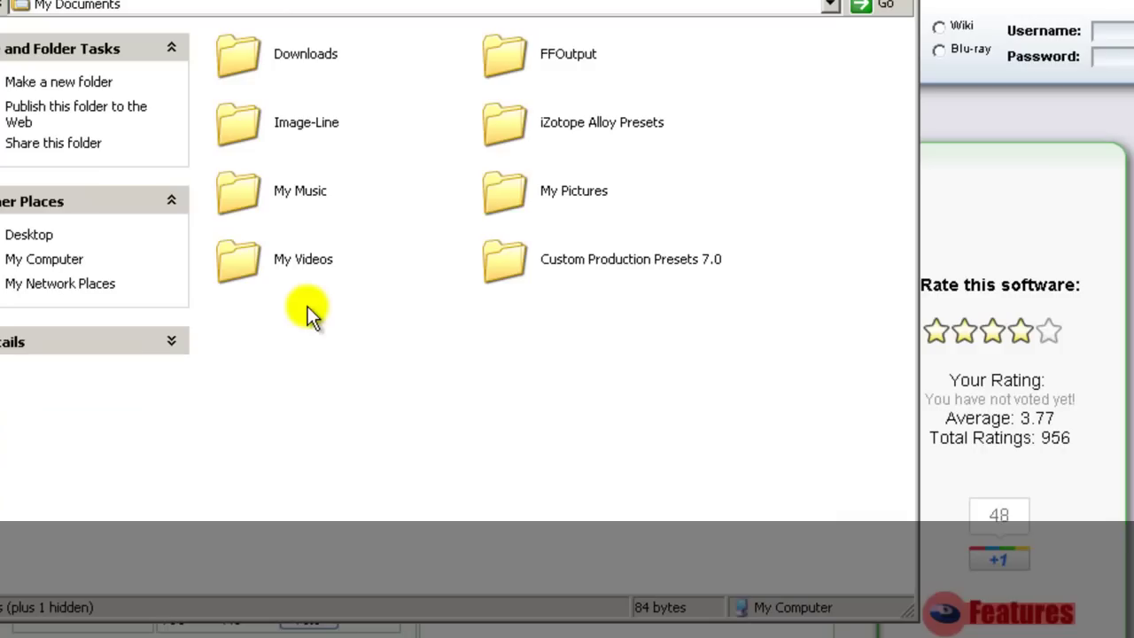
{"action": "double_click", "coordinate": [288, 55]}
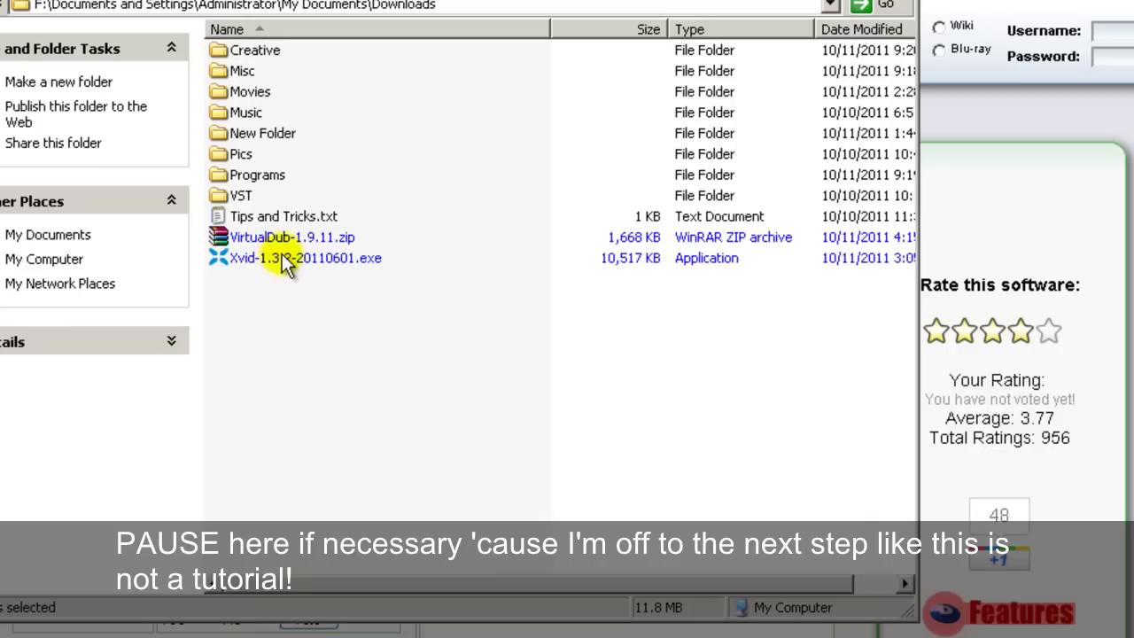
Run VirtualDub.exe directly from VirtualDub-1.9.11.zip in WinRAR
{"action": "double_click", "coordinate": [326, 240]}
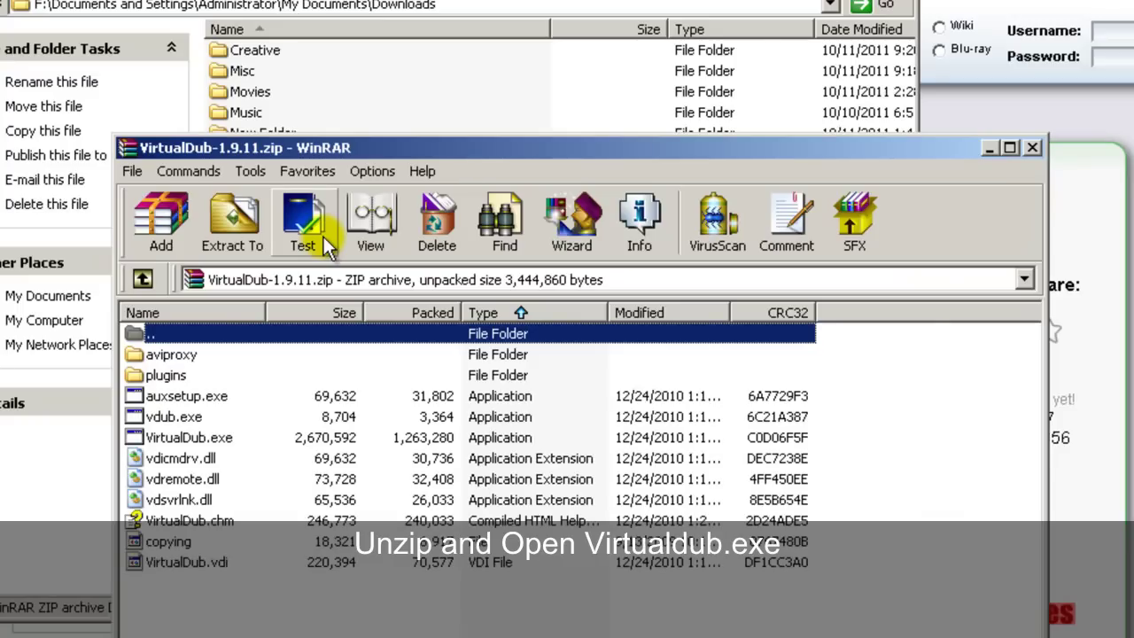
{"action": "double_click", "coordinate": [224, 443]}
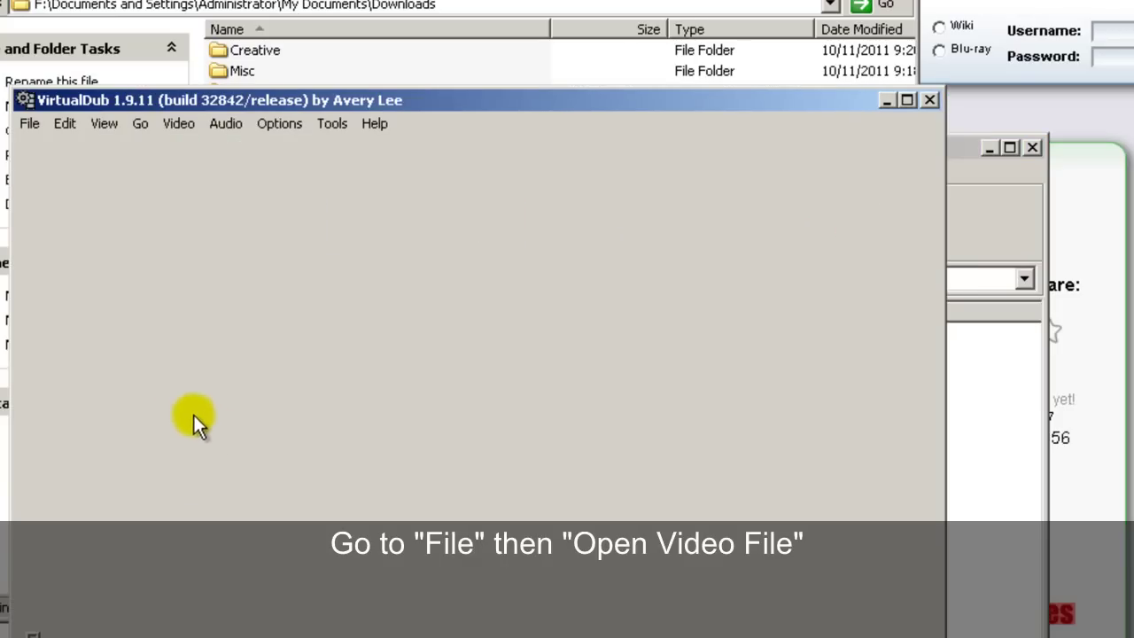
Open the video file Fl Studio Kits.avi in VirtualDub
{"action": "left_click", "coordinate": [28, 125]}
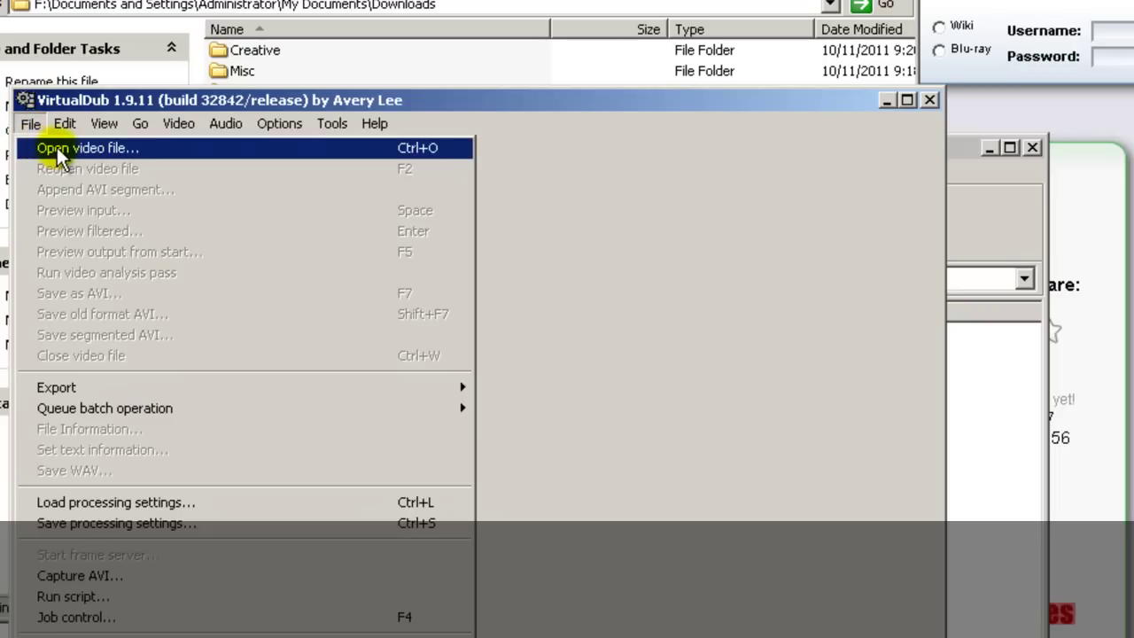
{"action": "left_click", "coordinate": [57, 147]}
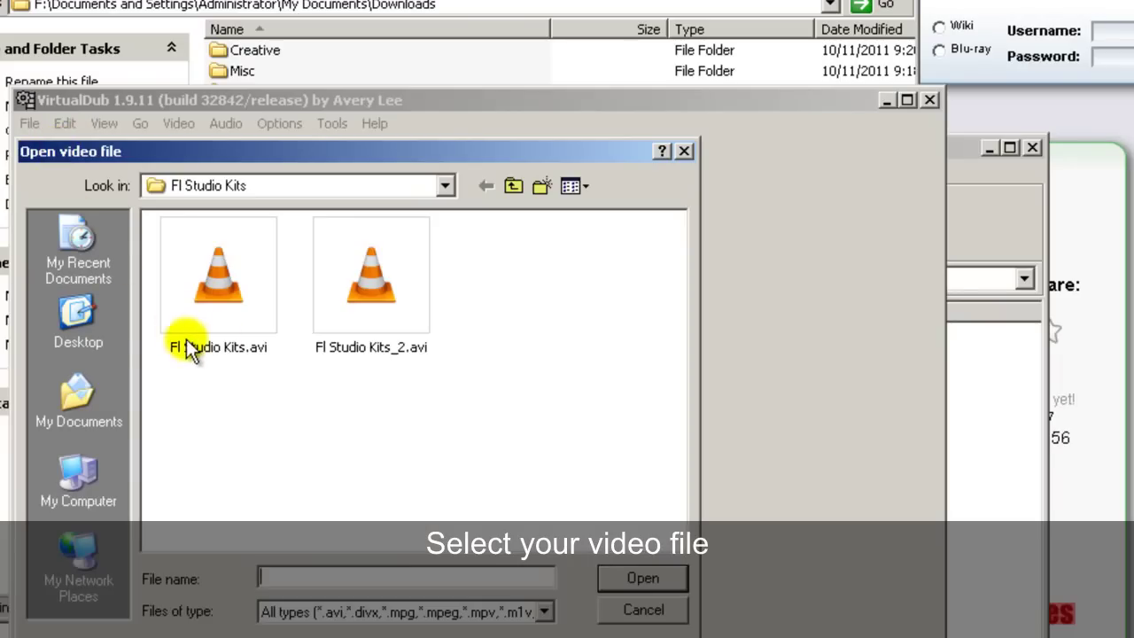
{"action": "left_click", "coordinate": [232, 334]}
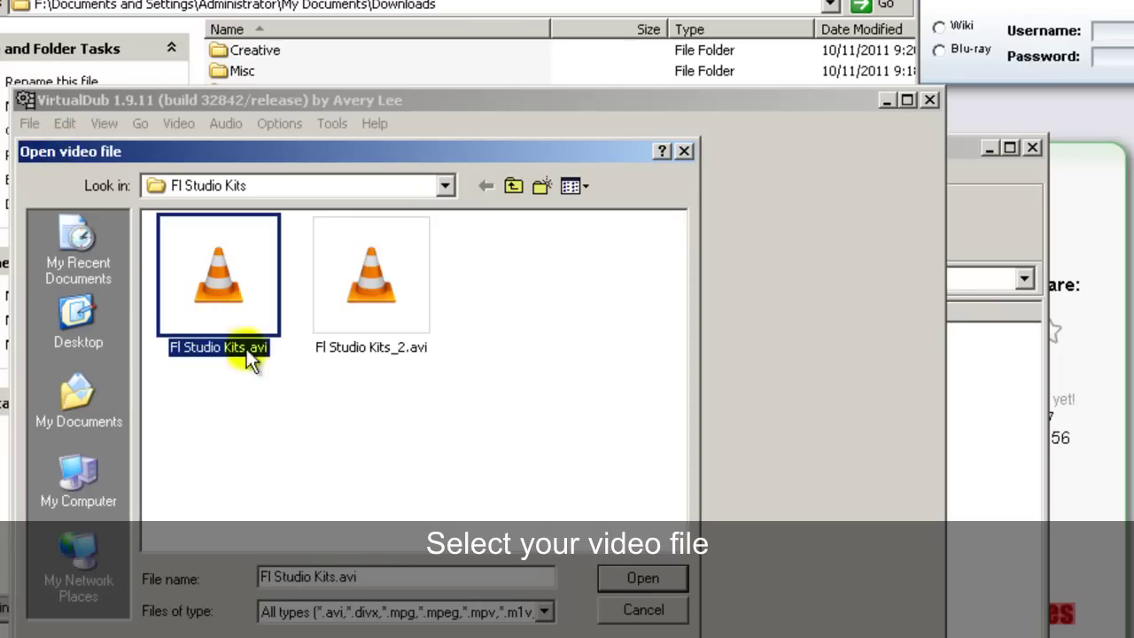
{"action": "left_click", "coordinate": [633, 577]}
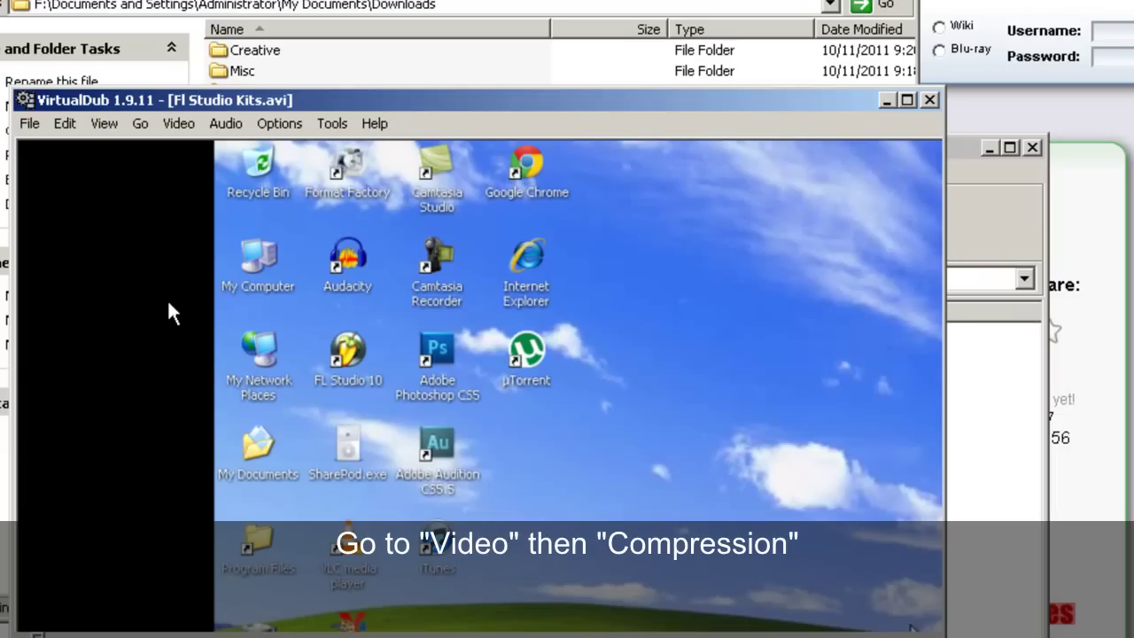
Choose Xvid MPEG-4 Codec as the video compression codec
{"action": "left_click", "coordinate": [179, 124]}
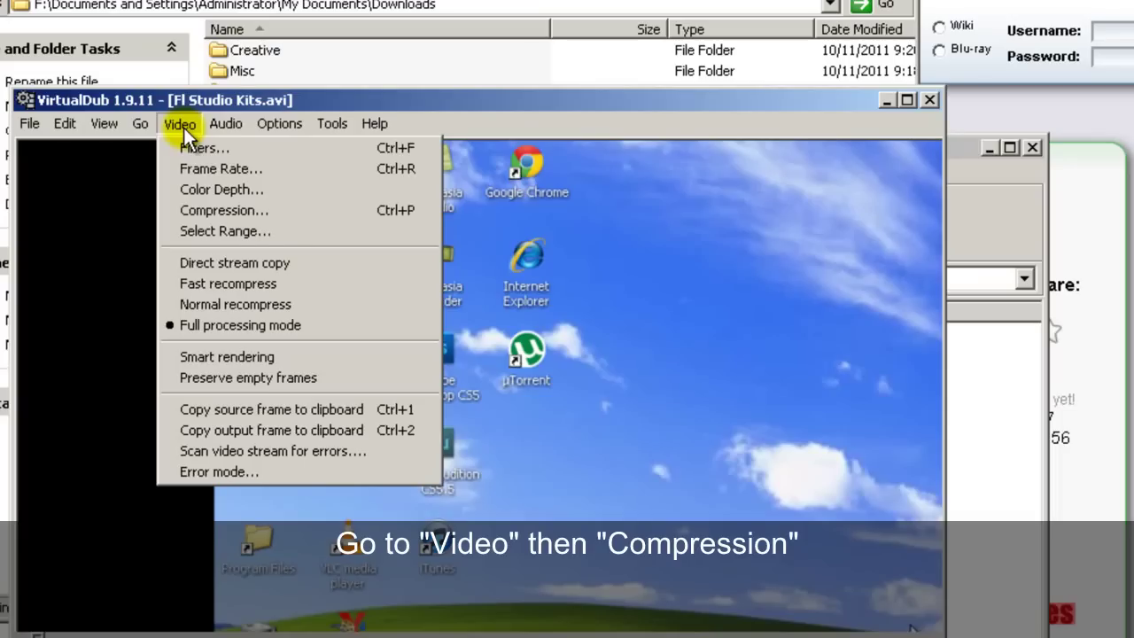
{"action": "left_click", "coordinate": [240, 215]}
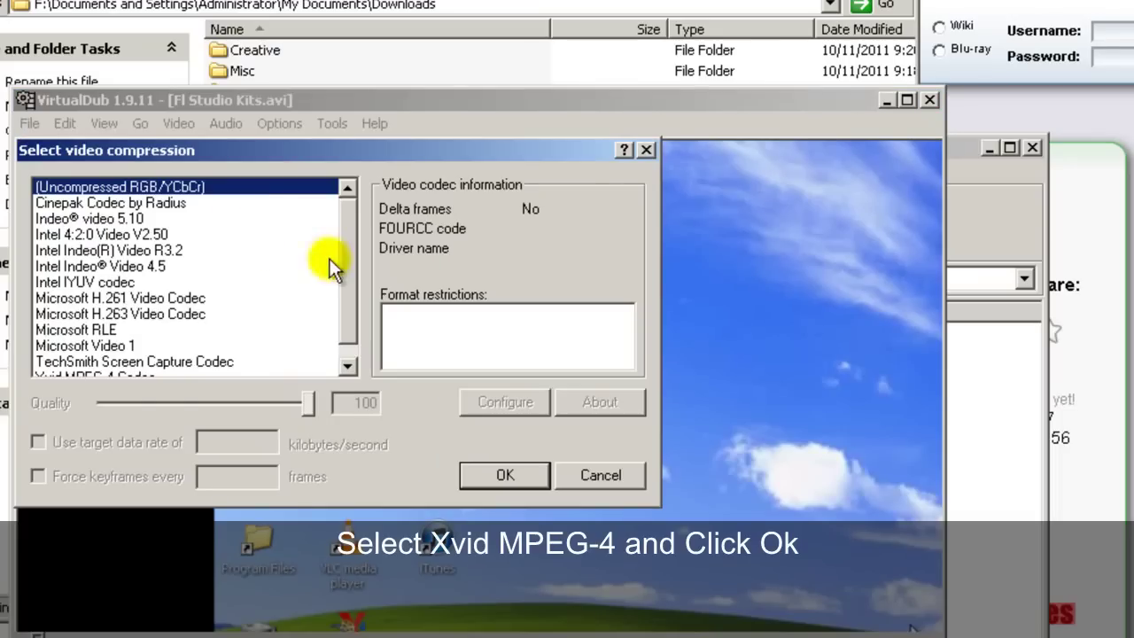
{"action": "left_click_drag", "start_coordinate": [345, 259], "coordinate": [346, 286]}
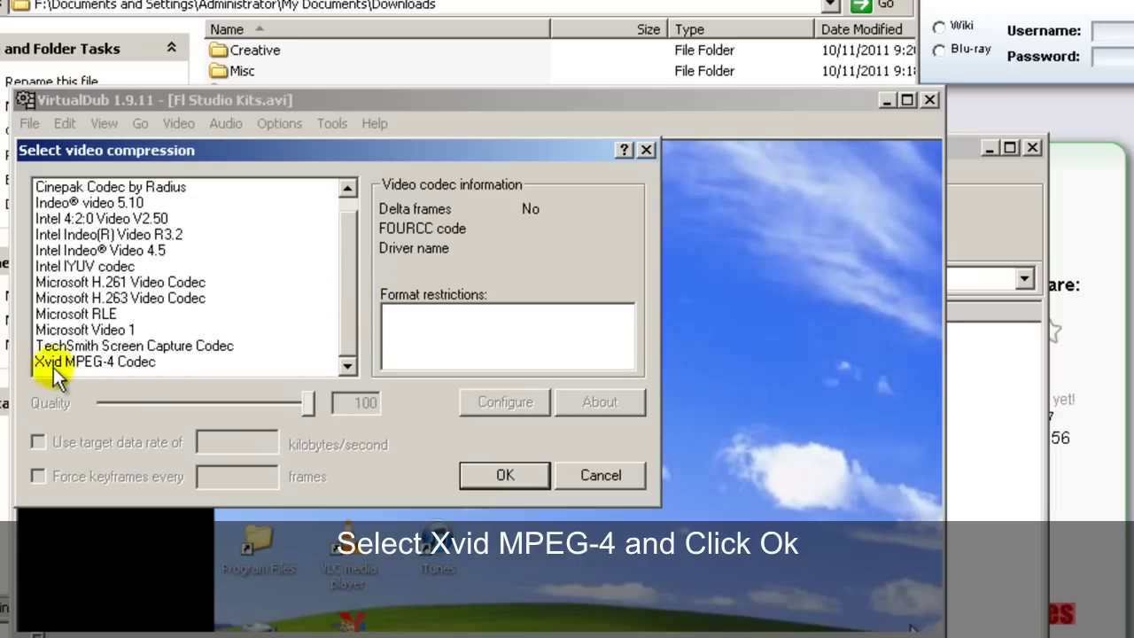
{"action": "left_click", "coordinate": [124, 364]}
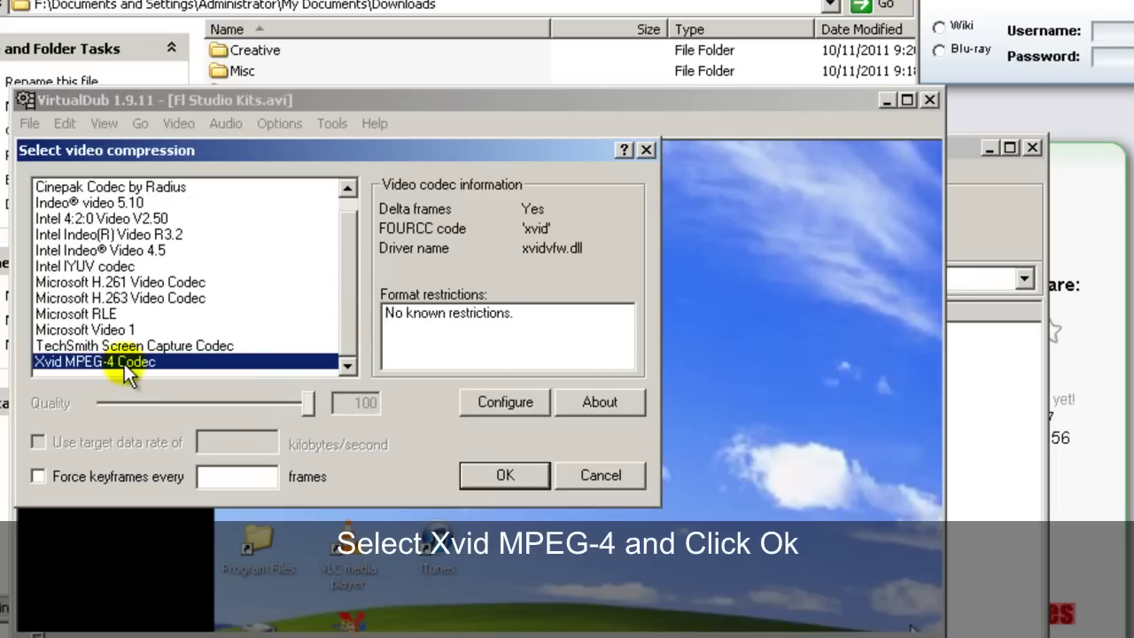
{"action": "left_click", "coordinate": [488, 475]}
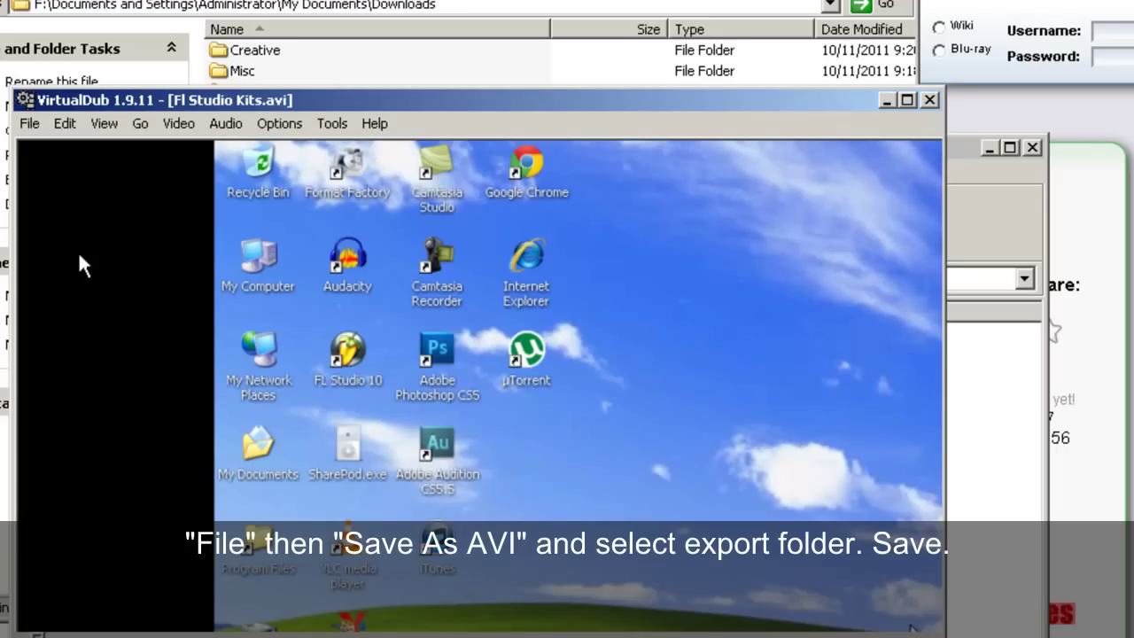
Save the video as a new AVI in the Fl Studio Kits folder
{"action": "left_click", "coordinate": [30, 125]}
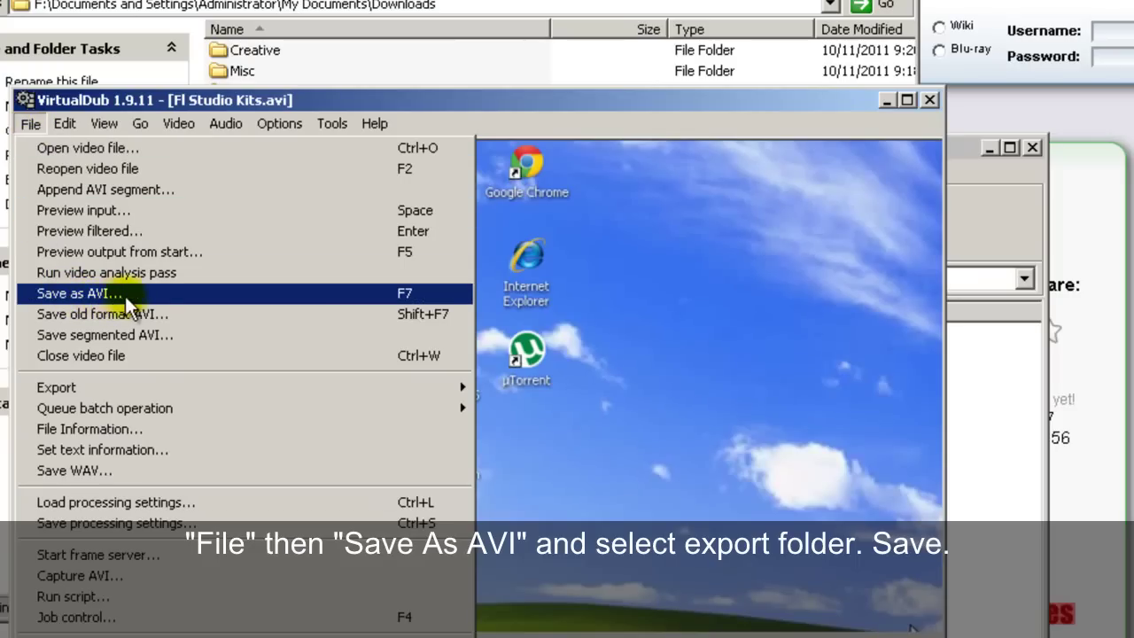
{"action": "left_click", "coordinate": [154, 296]}
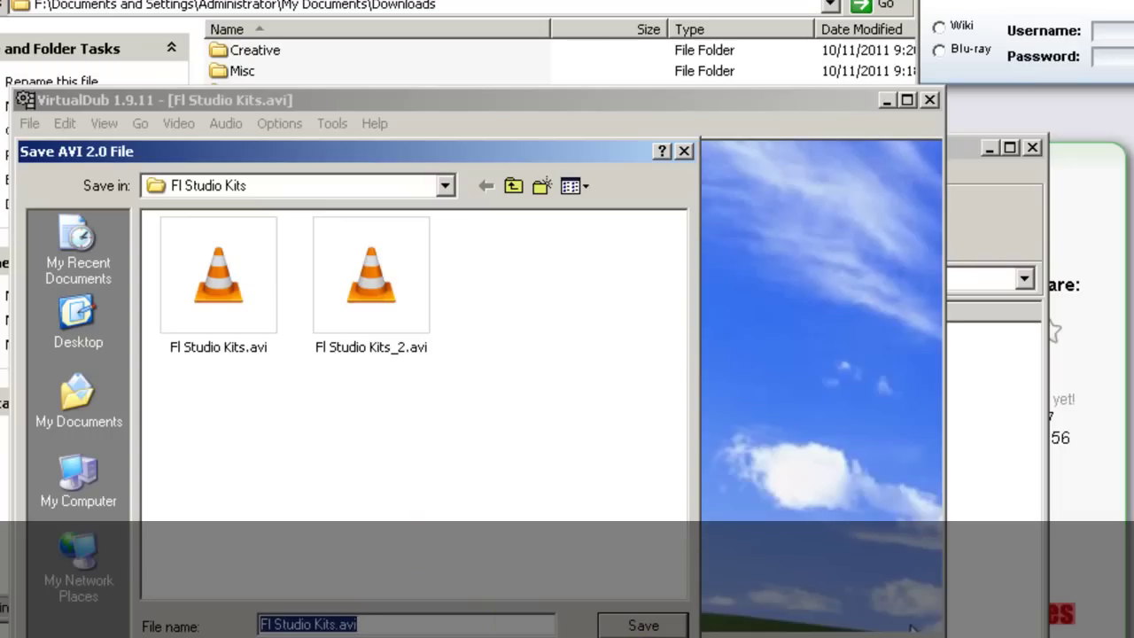
{"action": "left_click", "coordinate": [643, 625]}
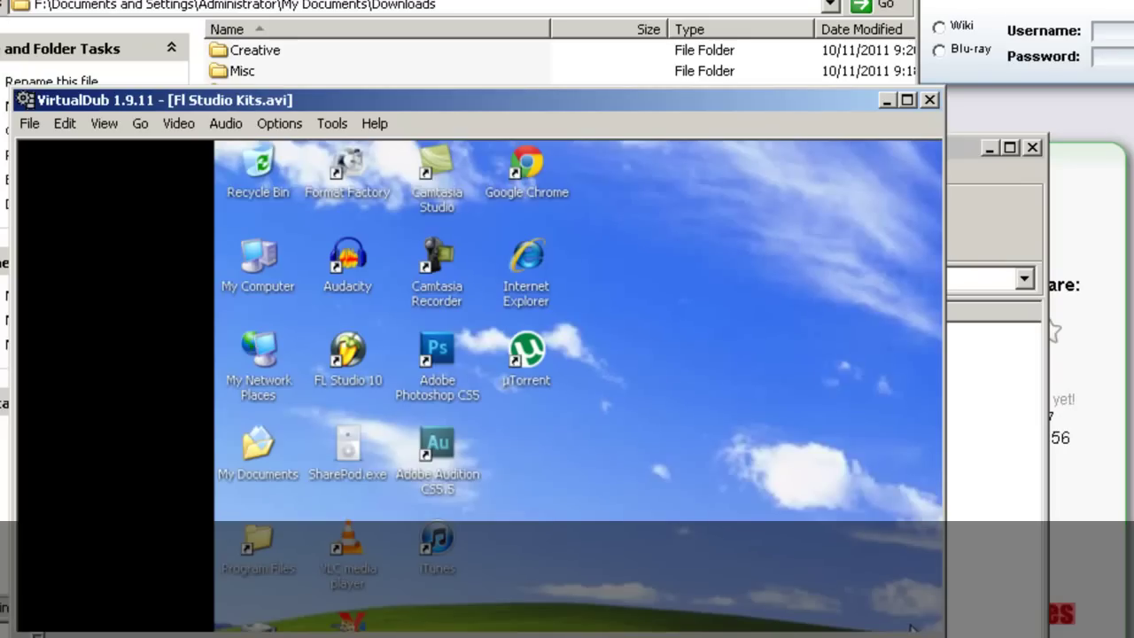
Open My Videos > Camtasia > COMPLETE > Fl Studio Kits in Details view to compare file sizes
{"action": "key", "text": "super"}
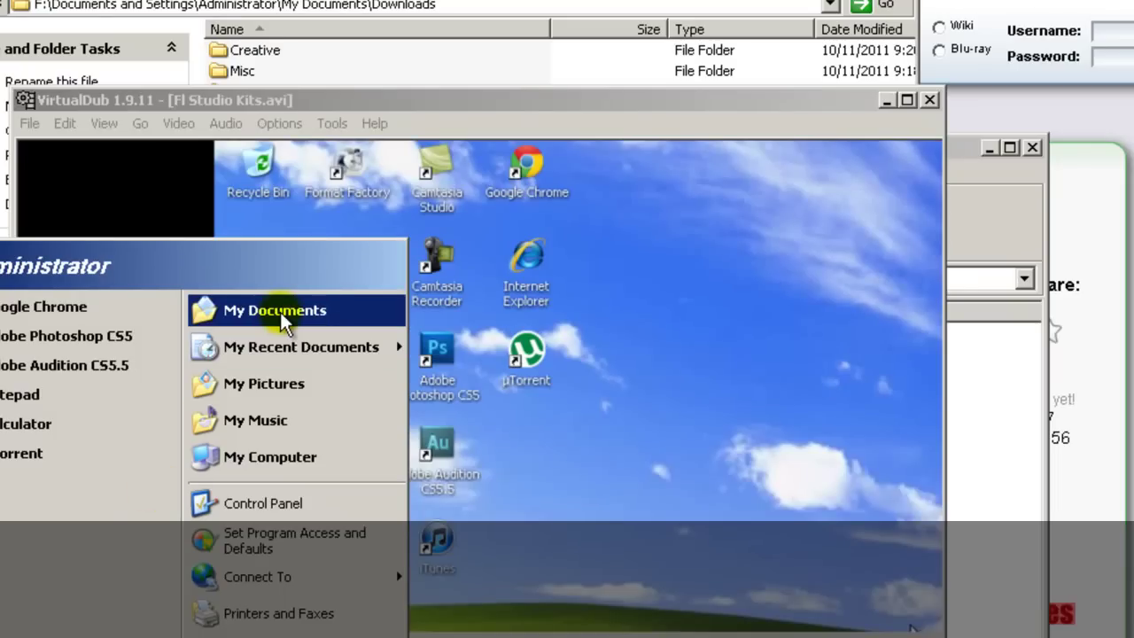
{"action": "left_click", "coordinate": [281, 314]}
{"action": "left_click", "coordinate": [321, 292]}
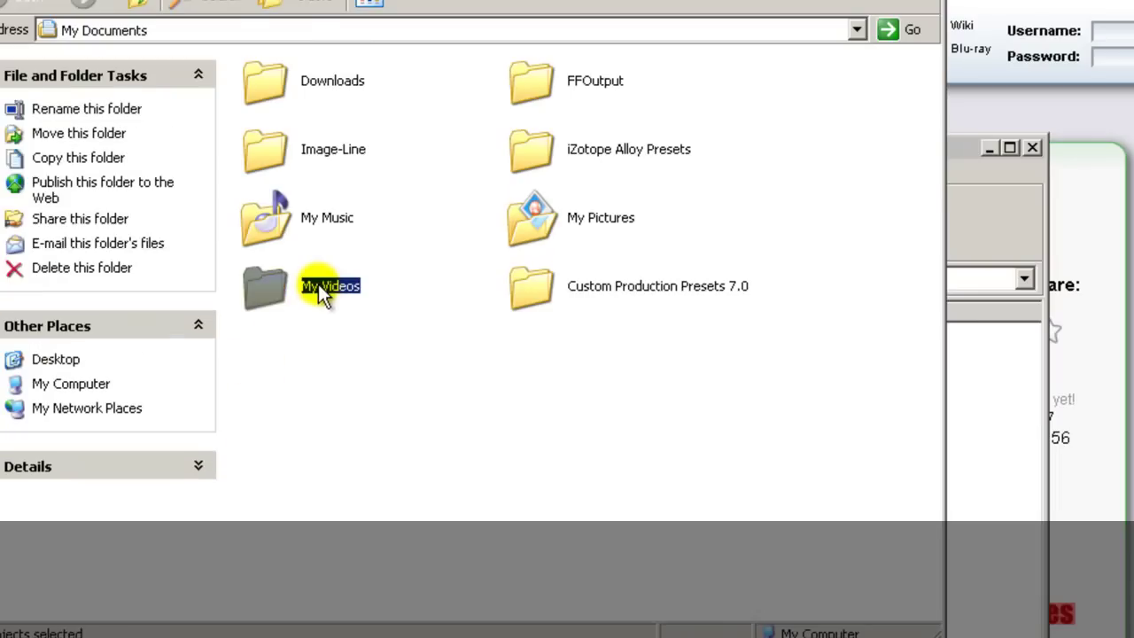
{"action": "double_click", "coordinate": [321, 293]}
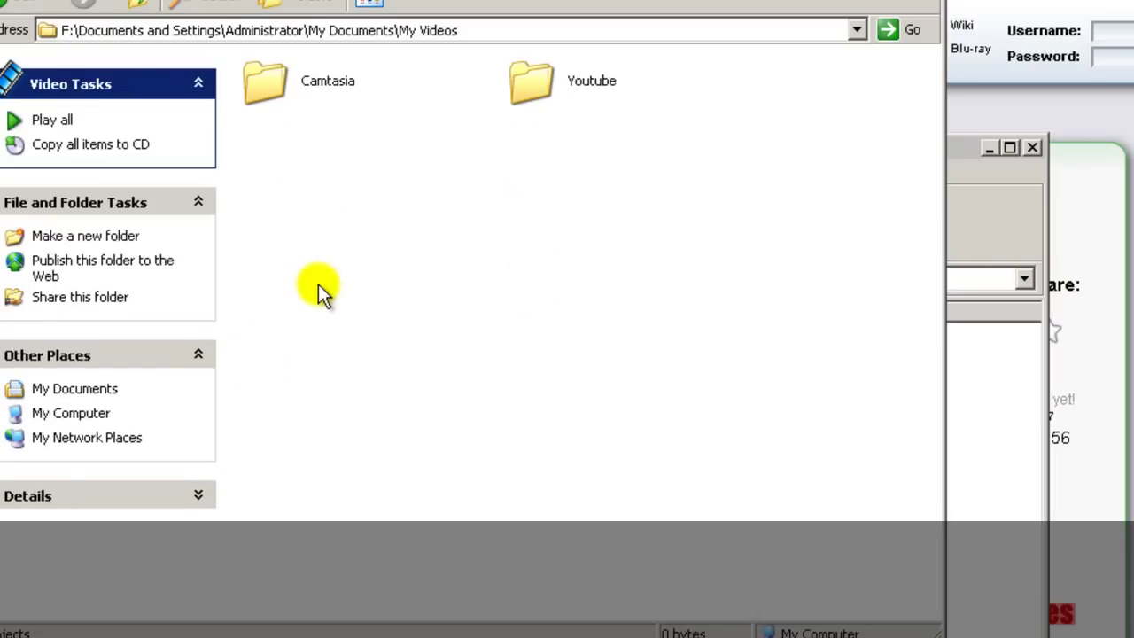
{"action": "double_click", "coordinate": [320, 85]}
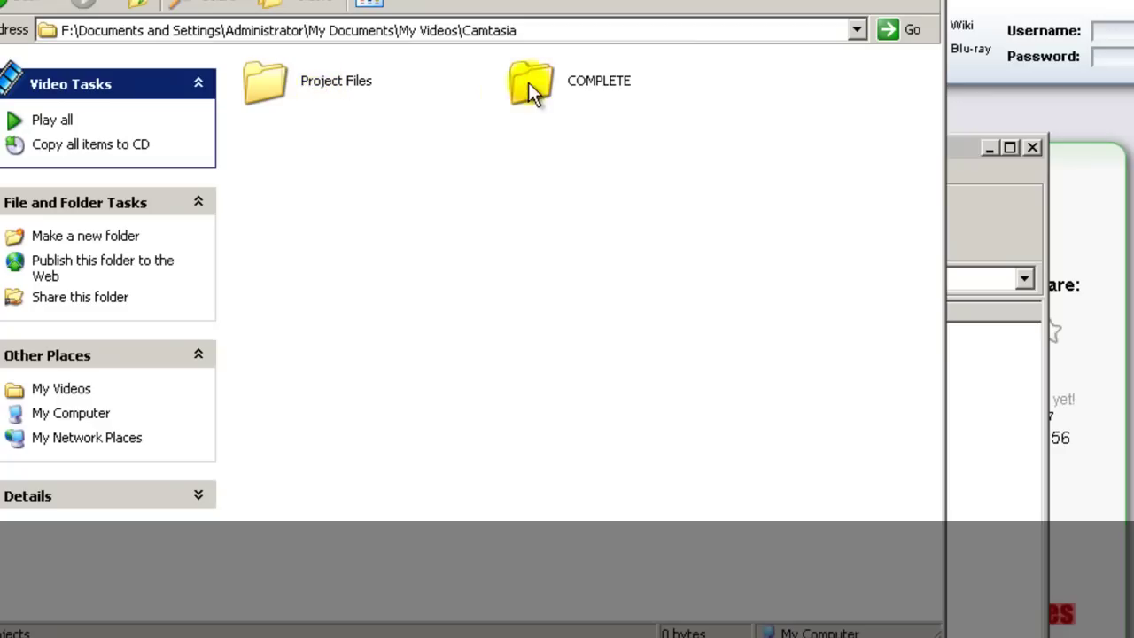
{"action": "double_click", "coordinate": [535, 84]}
{"action": "double_click", "coordinate": [345, 78]}
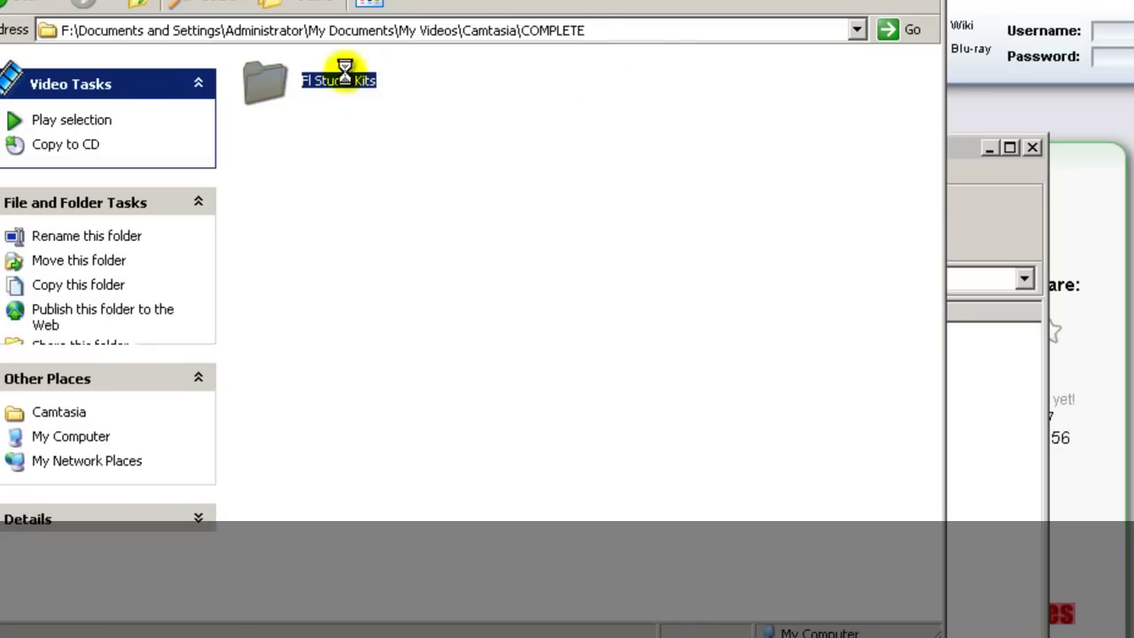
{"action": "left_click", "coordinate": [371, 5]}
{"action": "left_click", "coordinate": [405, 109]}
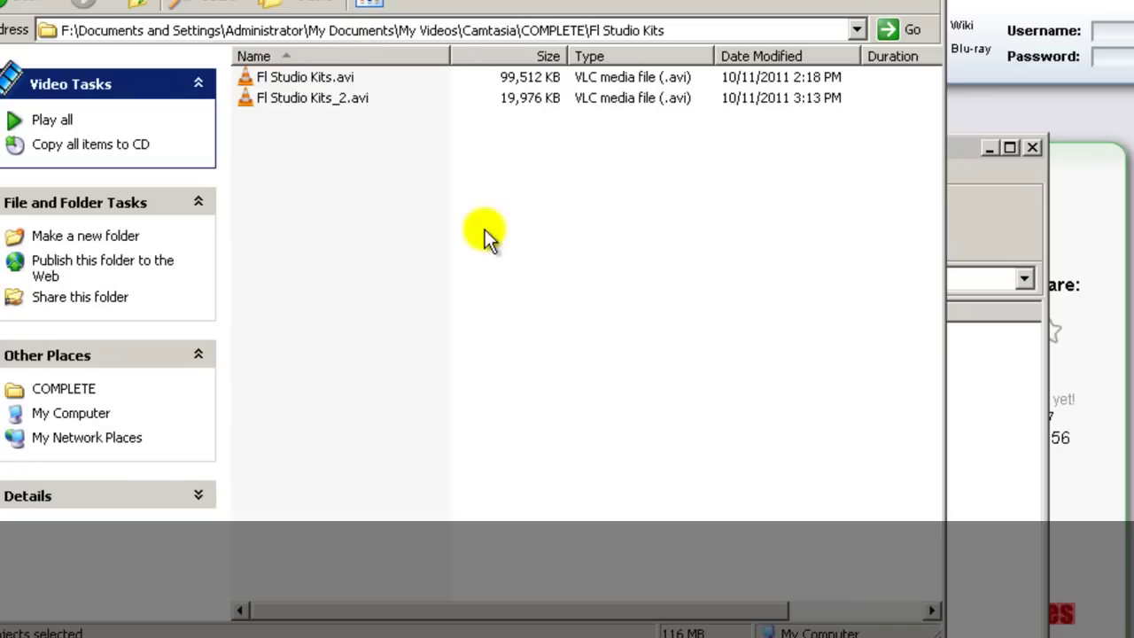